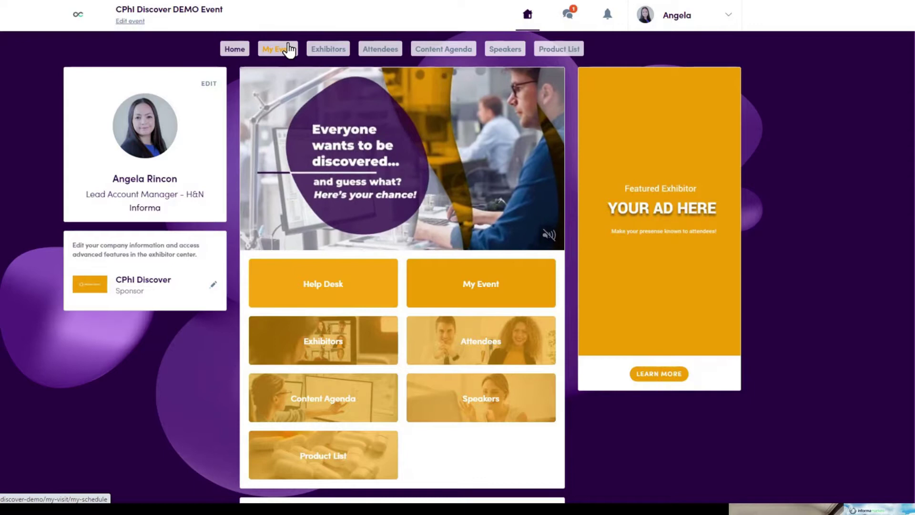
Scroll through the event home page content
scroll(434, 286, down, 1)
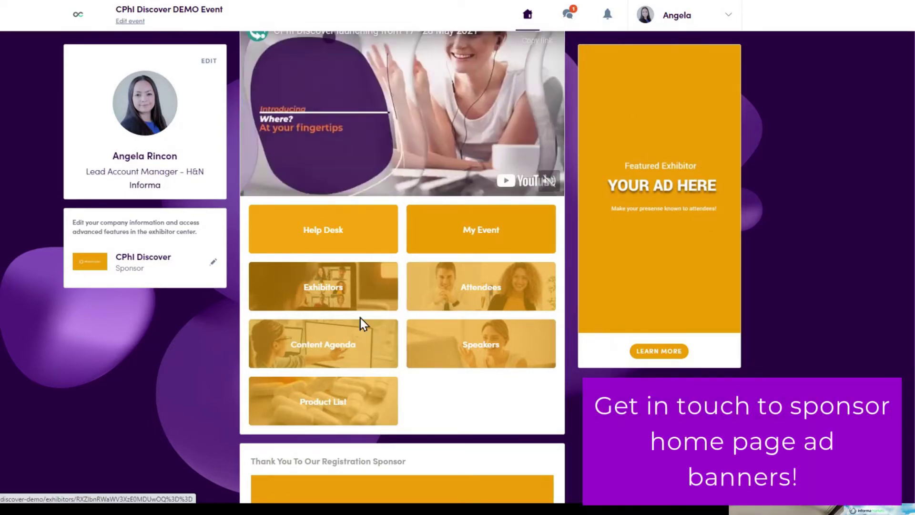
scroll(368, 363, down, 4)
scroll(368, 362, down, 2)
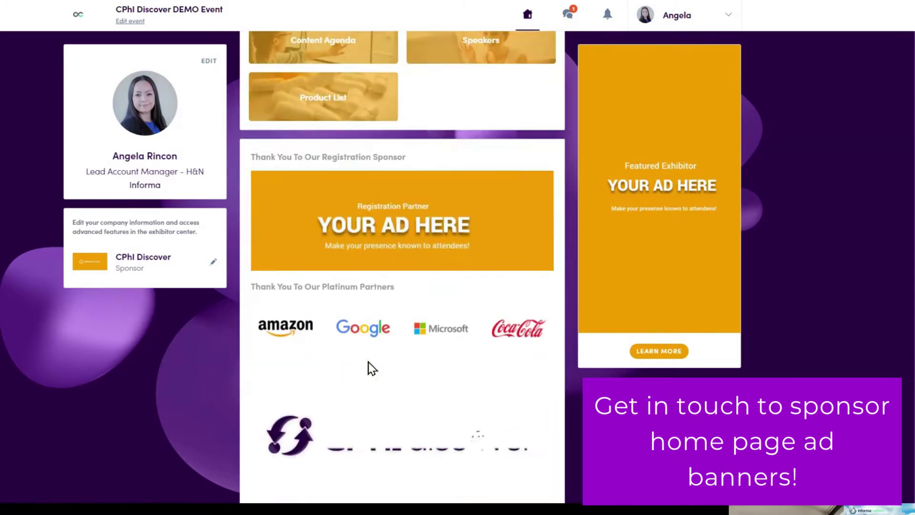
scroll(368, 363, down, 2)
scroll(368, 363, down, 1)
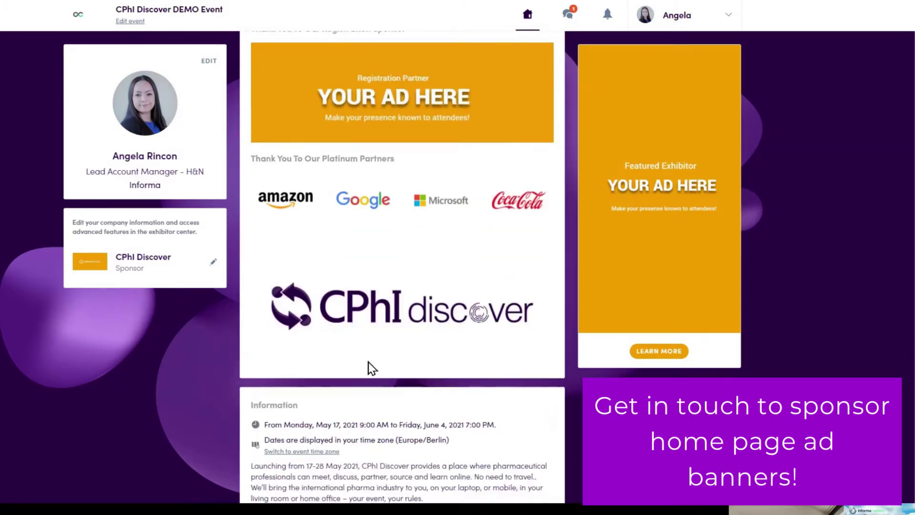
scroll(372, 368, down, 1)
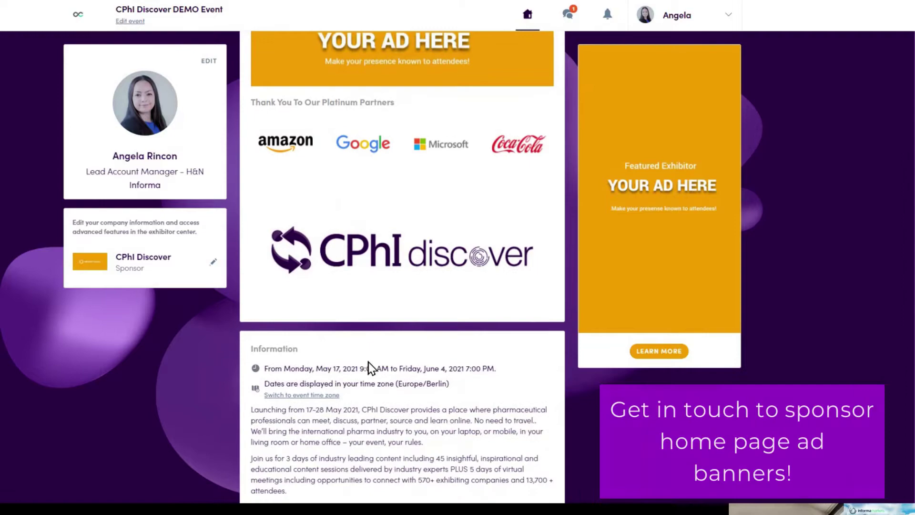
scroll(372, 368, down, 1)
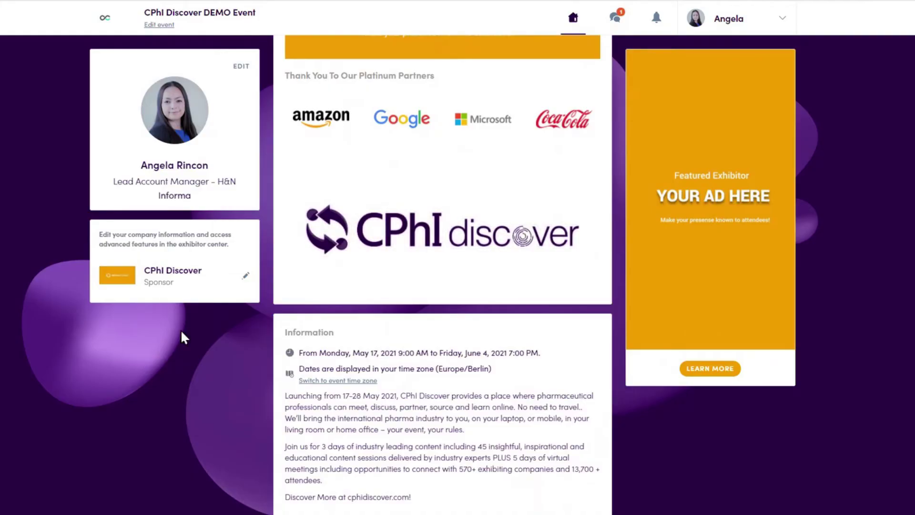
scroll(181, 330, up, 3)
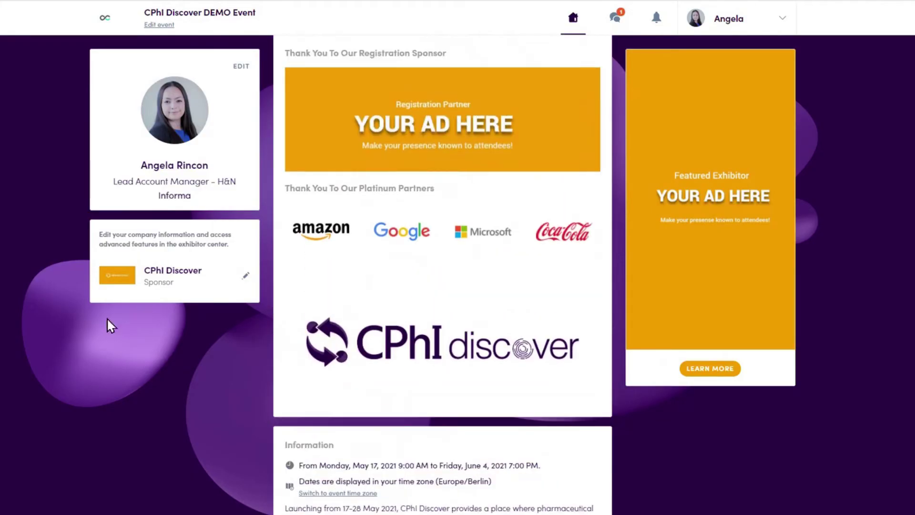
Open my full profile page and scroll through it
click(242, 72)
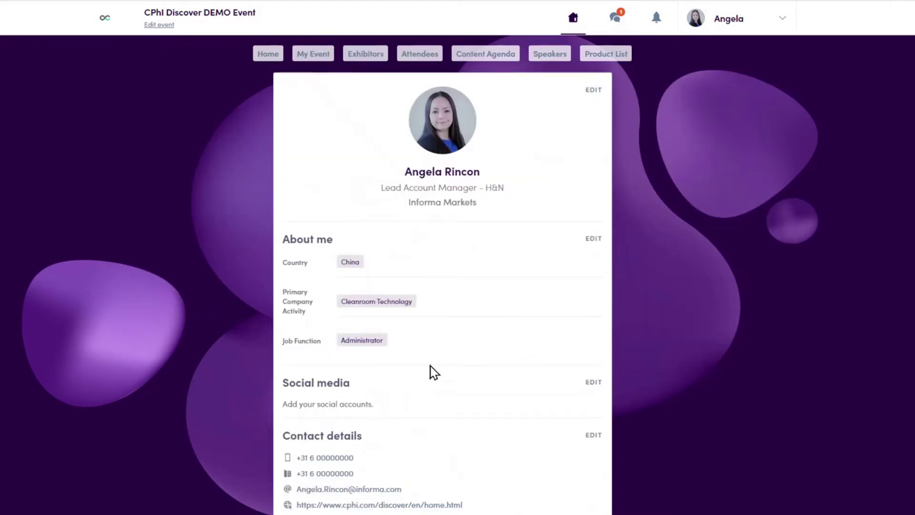
scroll(437, 313, down, 1)
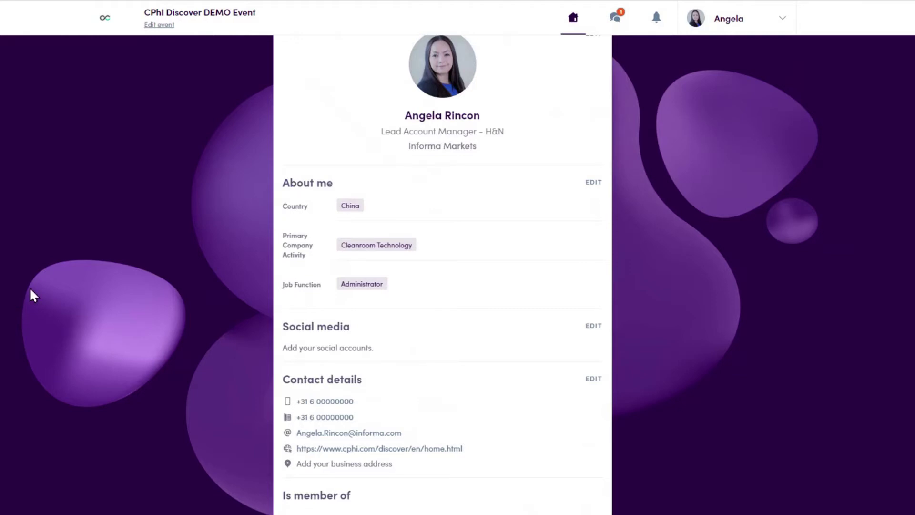
scroll(31, 289, up, 1)
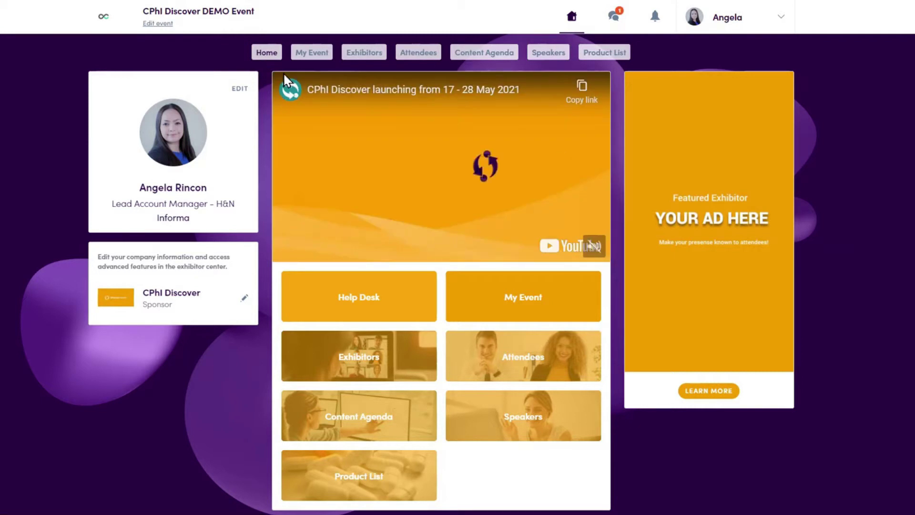
View My Event schedule: three confirmed May 31 meetings plus upcoming June sessions
click(309, 53)
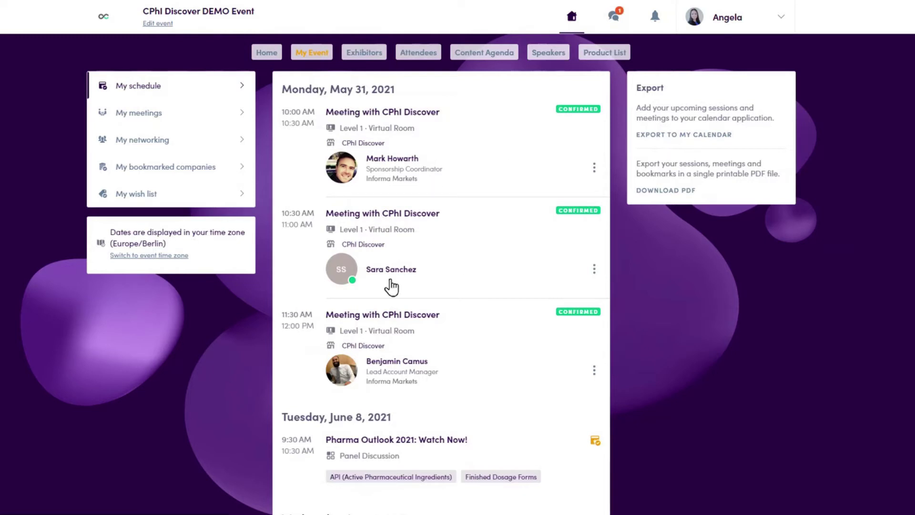
scroll(418, 366, down, 2)
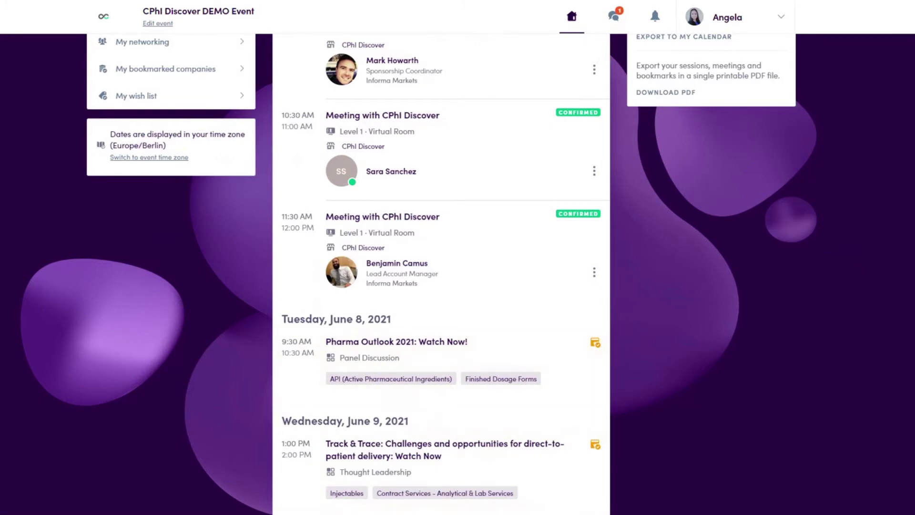
scroll(148, 128, up, 2)
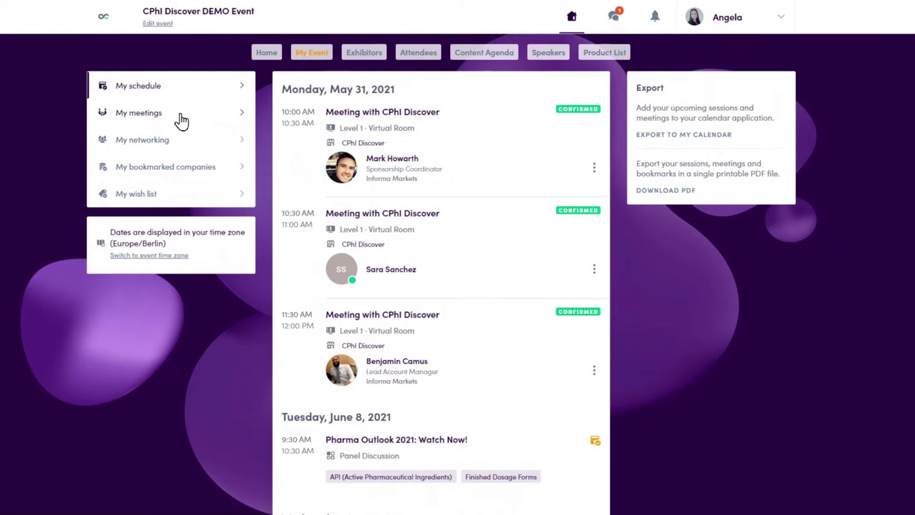
Show My meetings, listing May 17 half-hour slots available except 12:00 PM
click(181, 121)
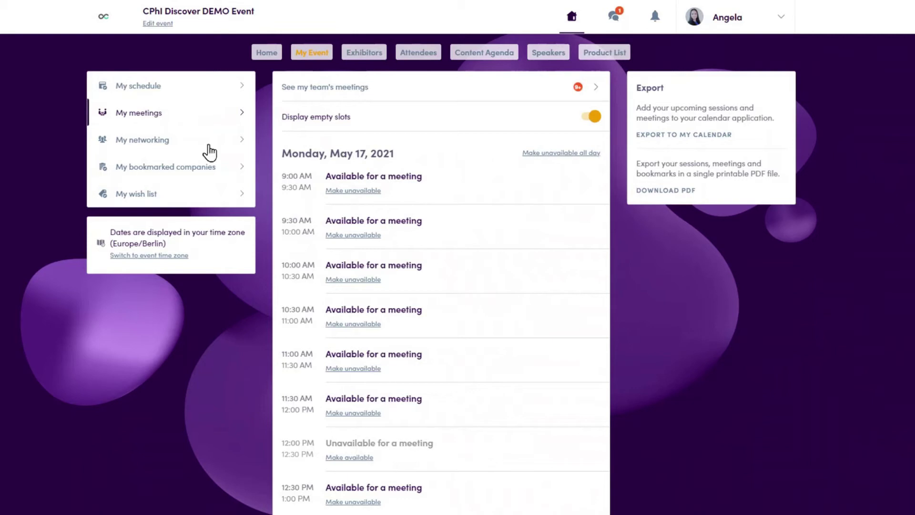
click(210, 153)
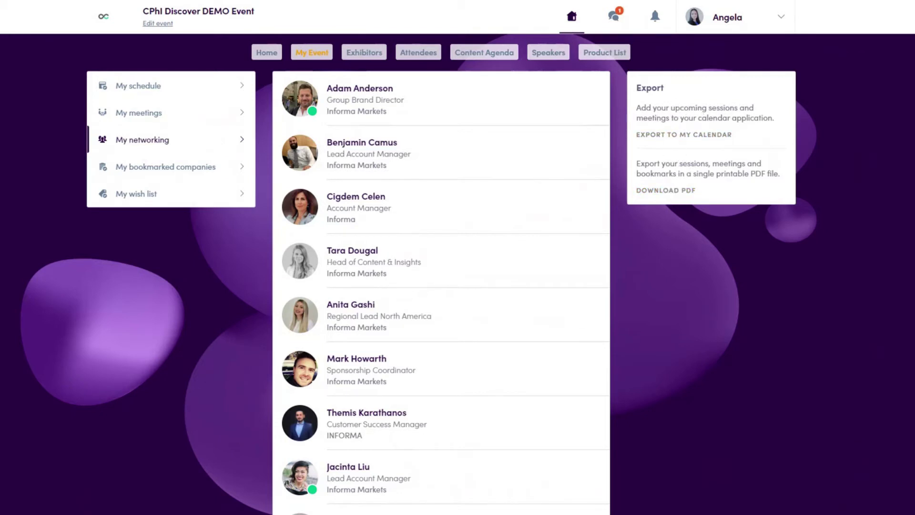
List bookmarked companies and unbookmark Live Company Showcase Profile
click(181, 177)
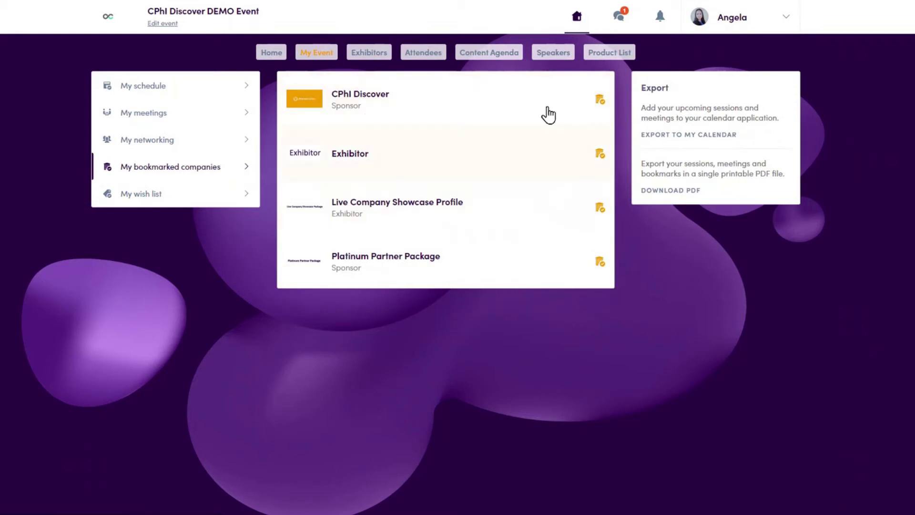
click(600, 208)
From the wish list products, open the wish-listed Syringe pen product page
click(161, 198)
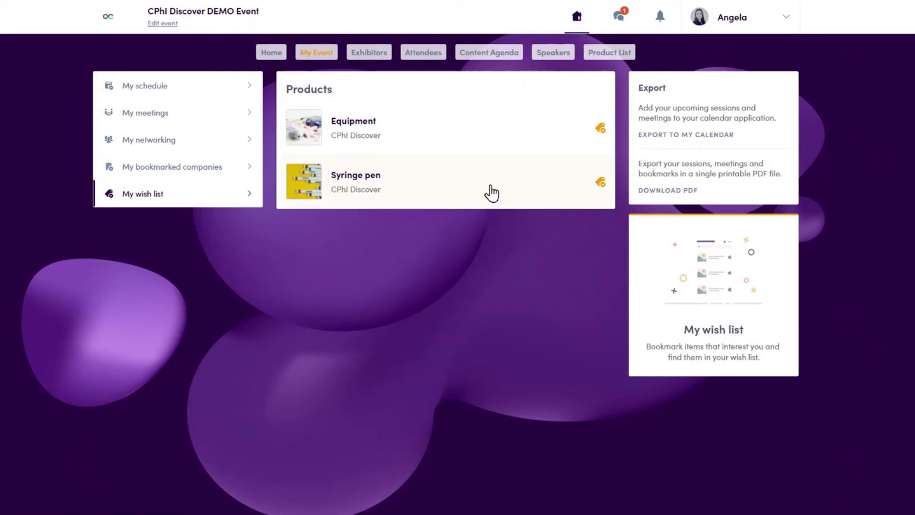
click(416, 193)
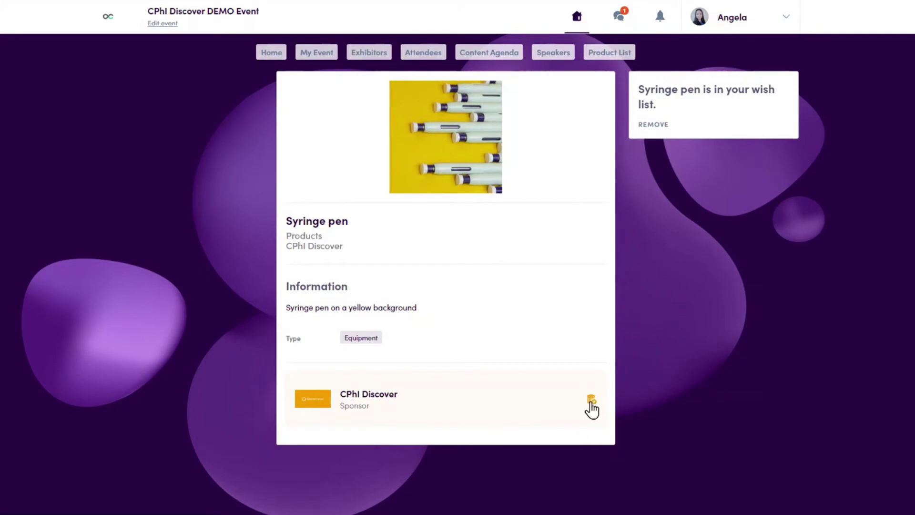
Open the CPhI Discover sponsor page and scroll down to its Information section
click(389, 405)
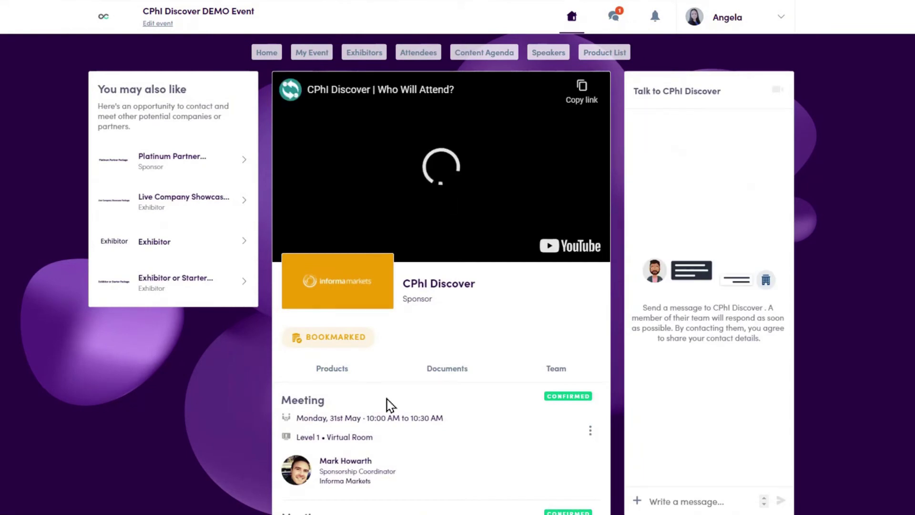
scroll(389, 405, down, 1)
scroll(389, 405, down, 2)
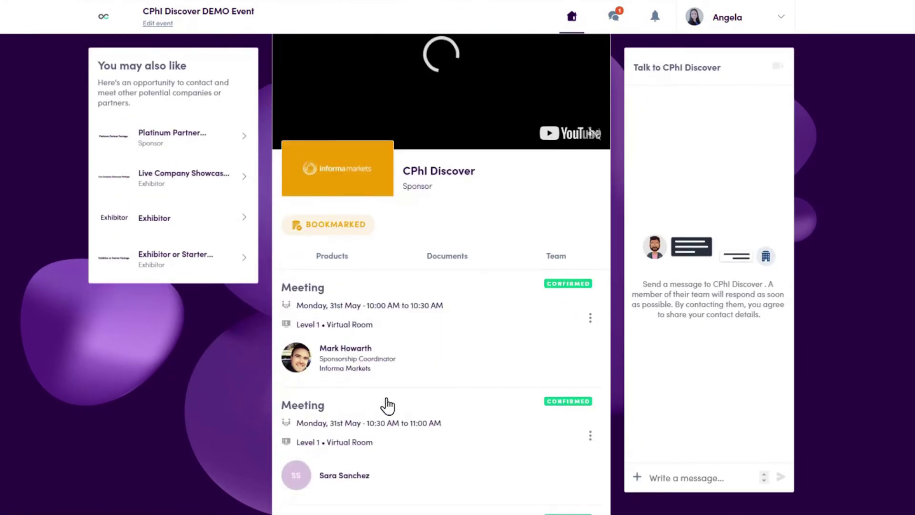
scroll(388, 405, down, 2)
scroll(389, 403, down, 4)
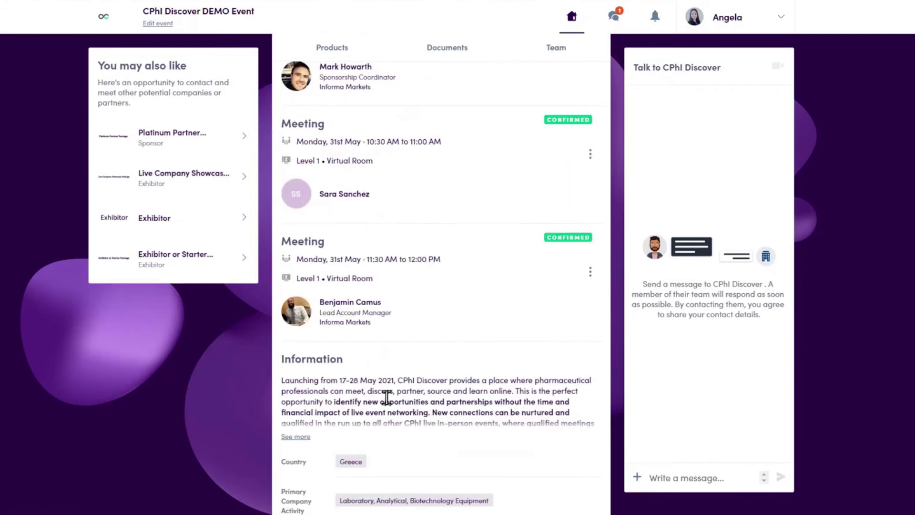
scroll(387, 397, down, 2)
scroll(387, 381, down, 1)
Expand the full Information text, then review contacts, products, documents and team
click(296, 324)
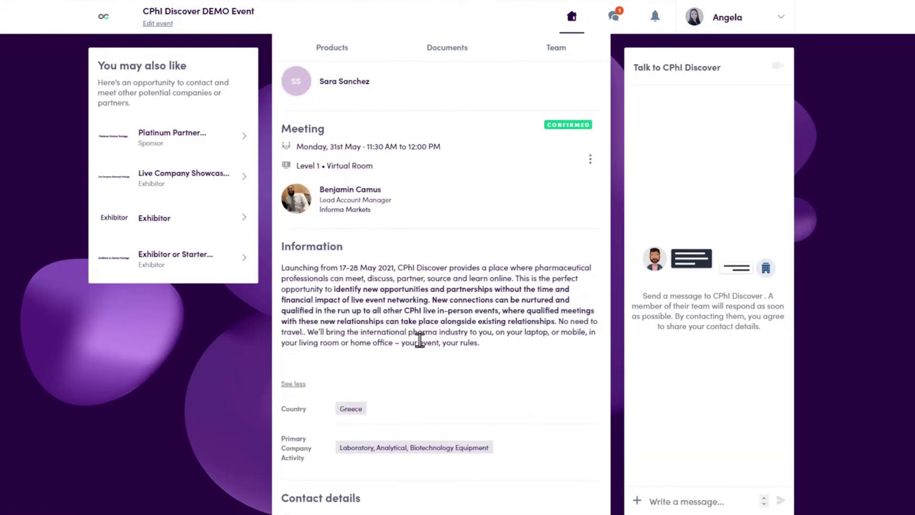
scroll(419, 342, down, 2)
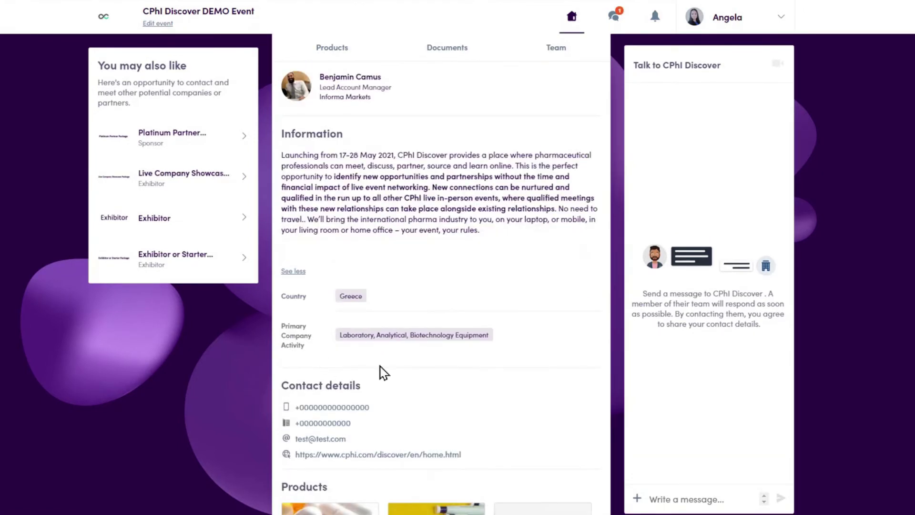
scroll(434, 381, down, 2)
scroll(433, 380, down, 3)
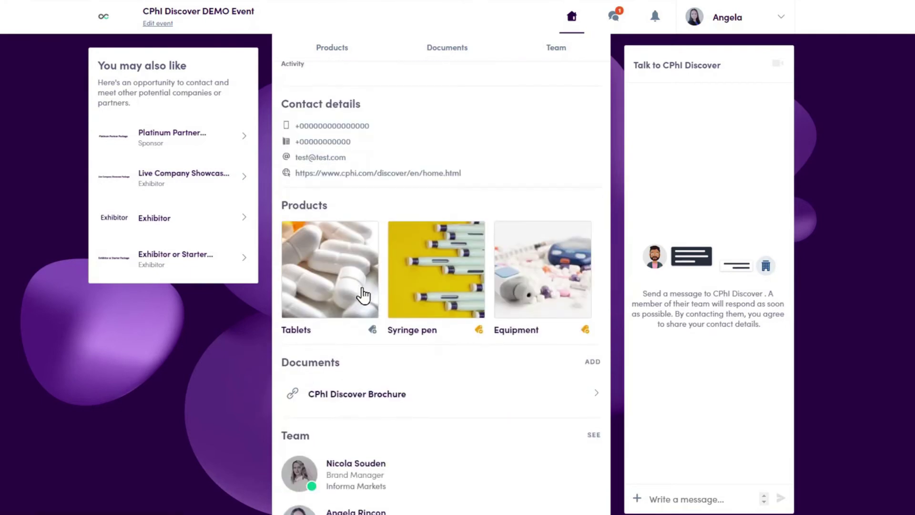
scroll(466, 413, down, 2)
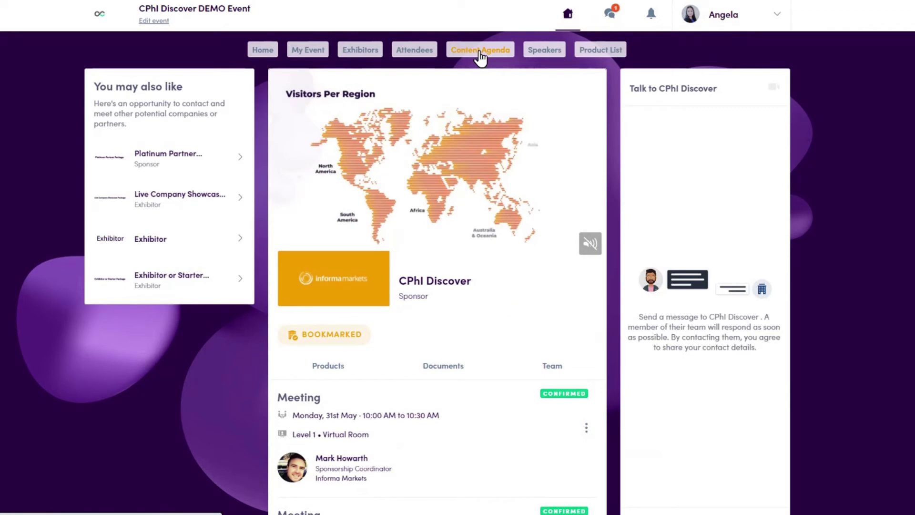
Go to the Content Agenda from the top navigation bar
click(480, 55)
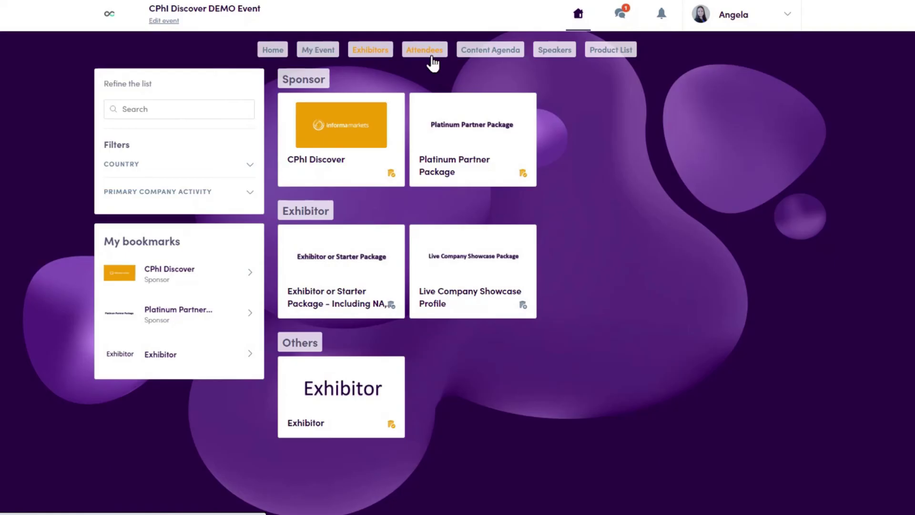
Show the Attendees directory with AI Matches, online attendees and attendee grid
click(432, 58)
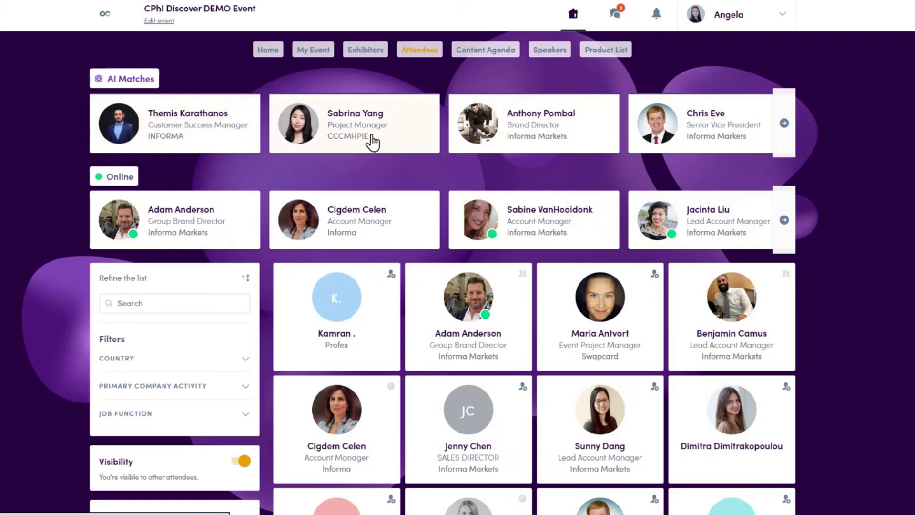
click(207, 134)
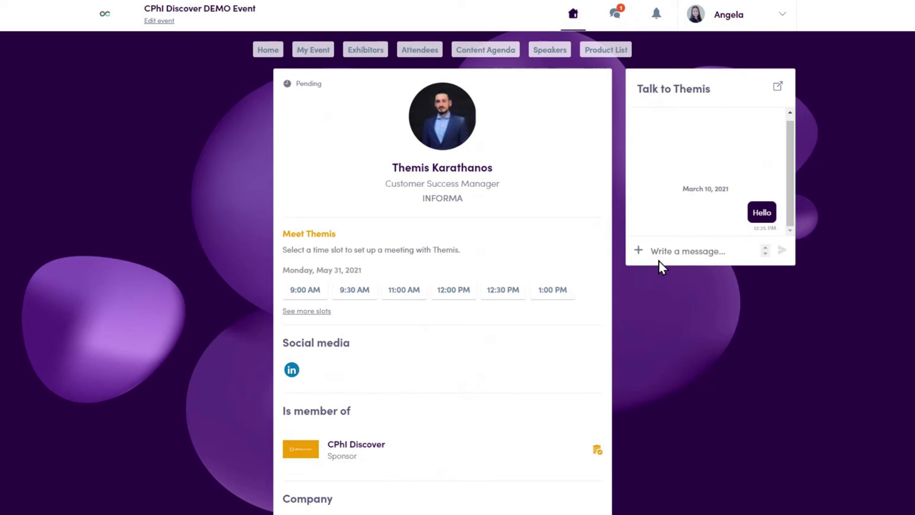
click(777, 87)
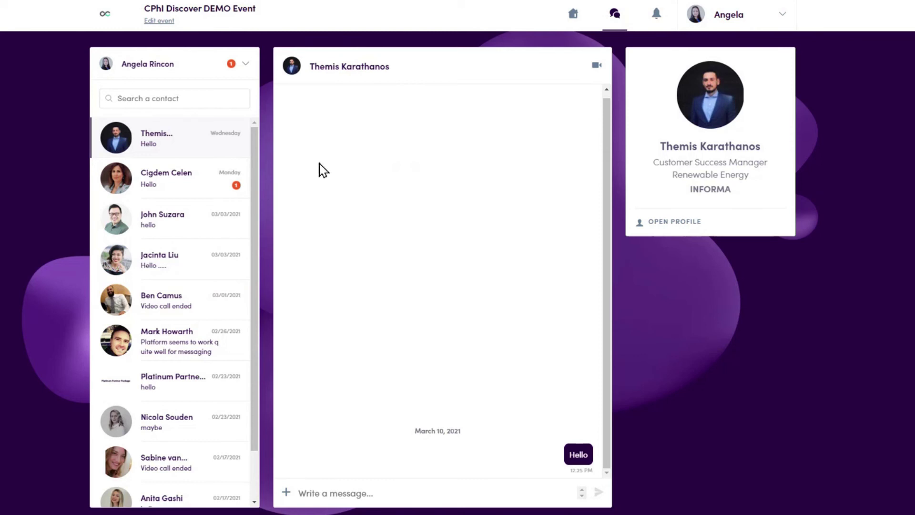
click(573, 19)
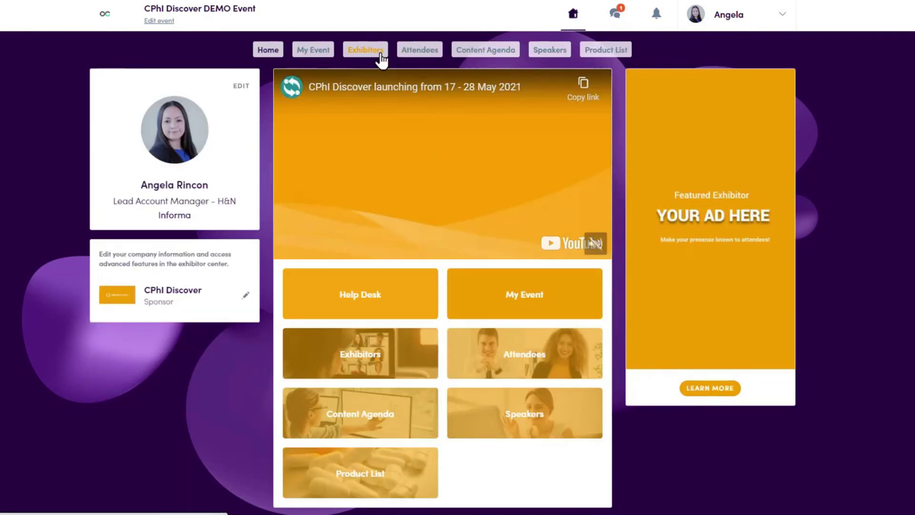
Go to the Attendees directory on the way to the exhibitor center
click(417, 53)
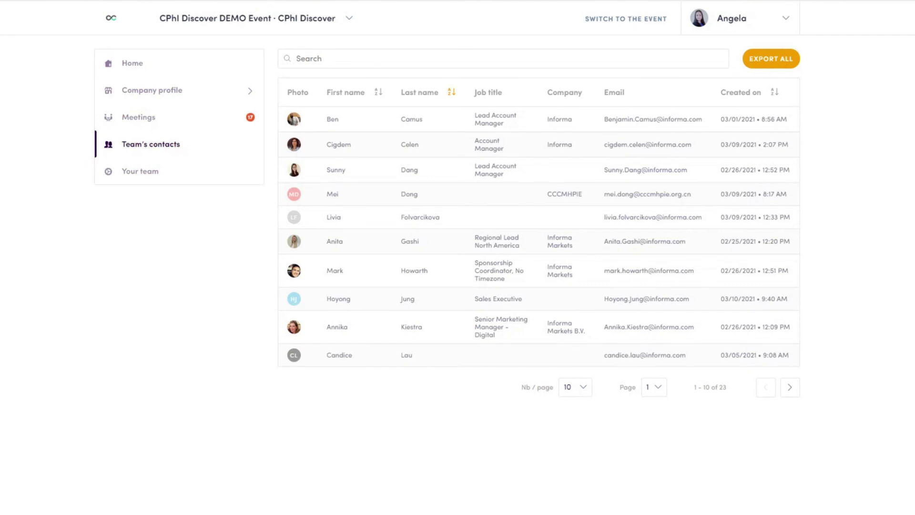
Check the company overview and documents, then the meetings list (17 confirmed, 18 pending, 3 canceled)
click(175, 102)
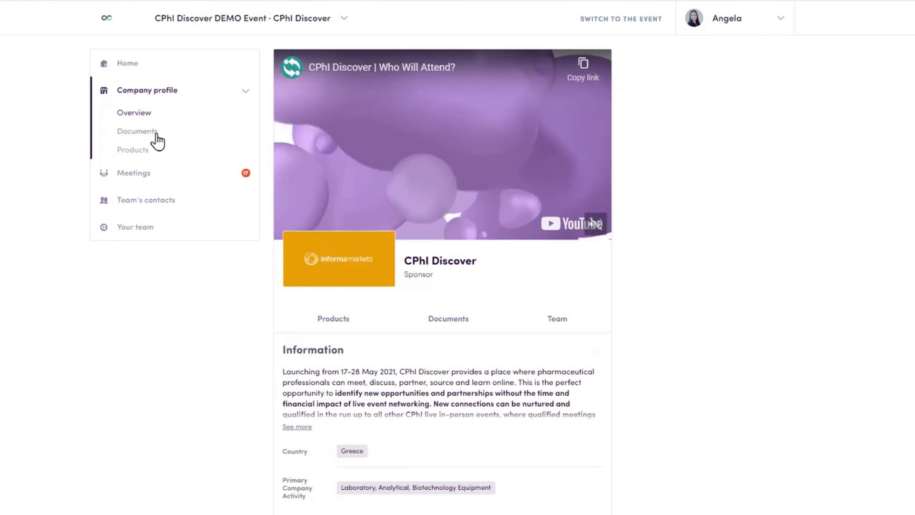
click(156, 135)
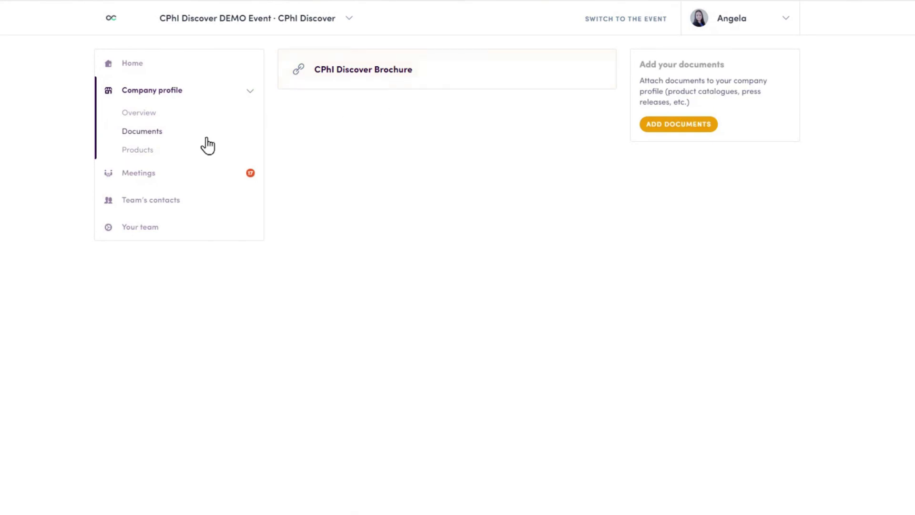
click(169, 175)
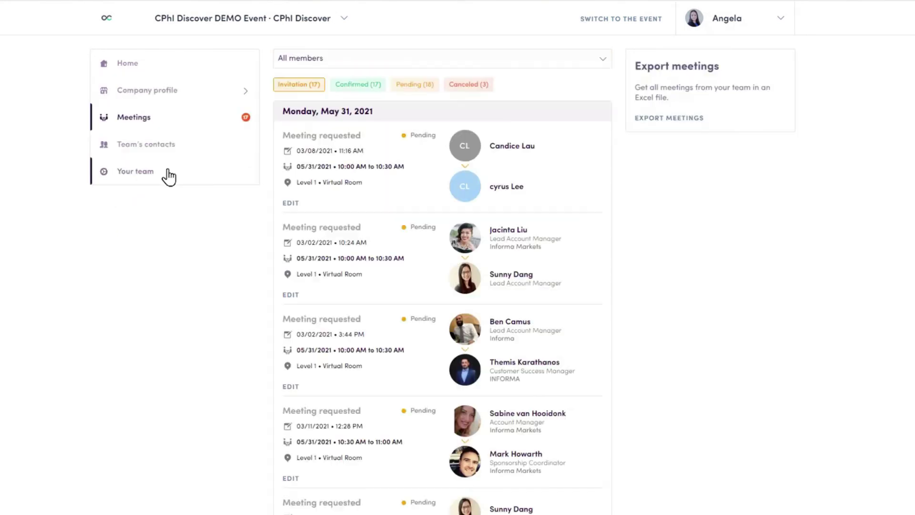